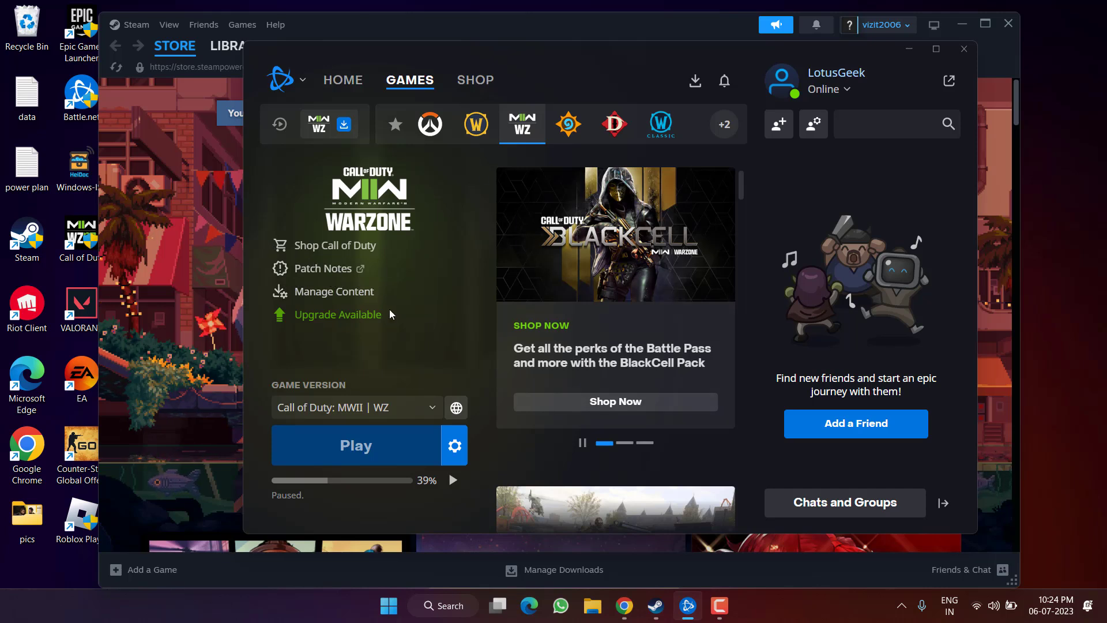
Open the Call of Duty: MWII | WZ gear menu in Battle.net to reach Scan and Repair.
left_click(454, 445)
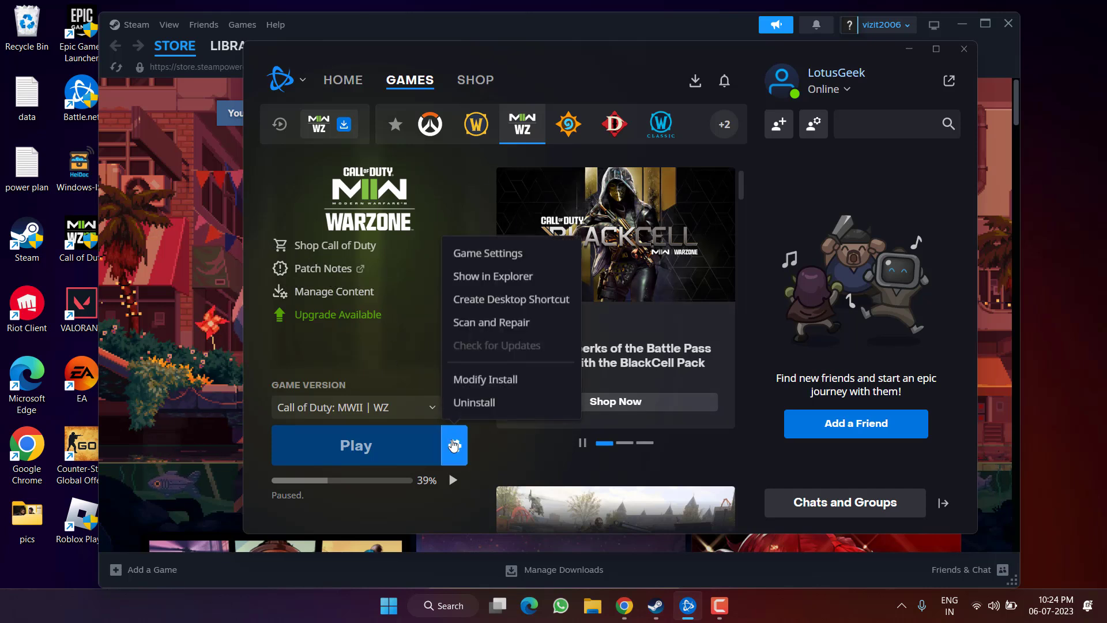
Dismiss the game options, minimize Battle.net, and switch Steam to the Library.
left_click(905, 51)
left_click(905, 50)
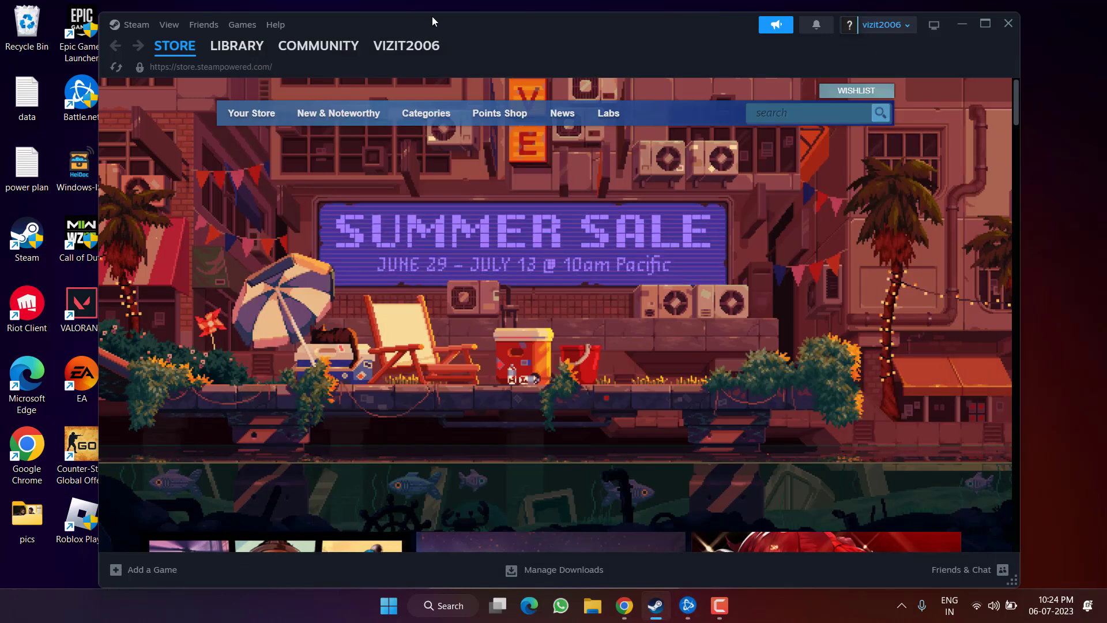
left_click(237, 46)
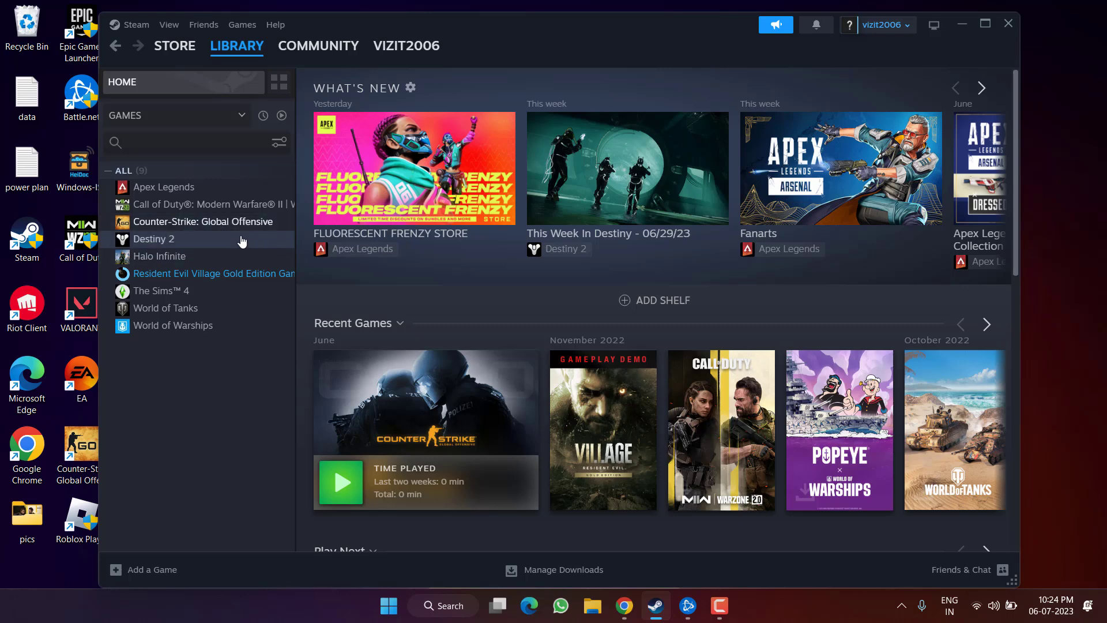
Check the Installed Files properties of Counter-Strike: Global Offensive for Verify integrity of game files, then close them.
left_click(258, 229)
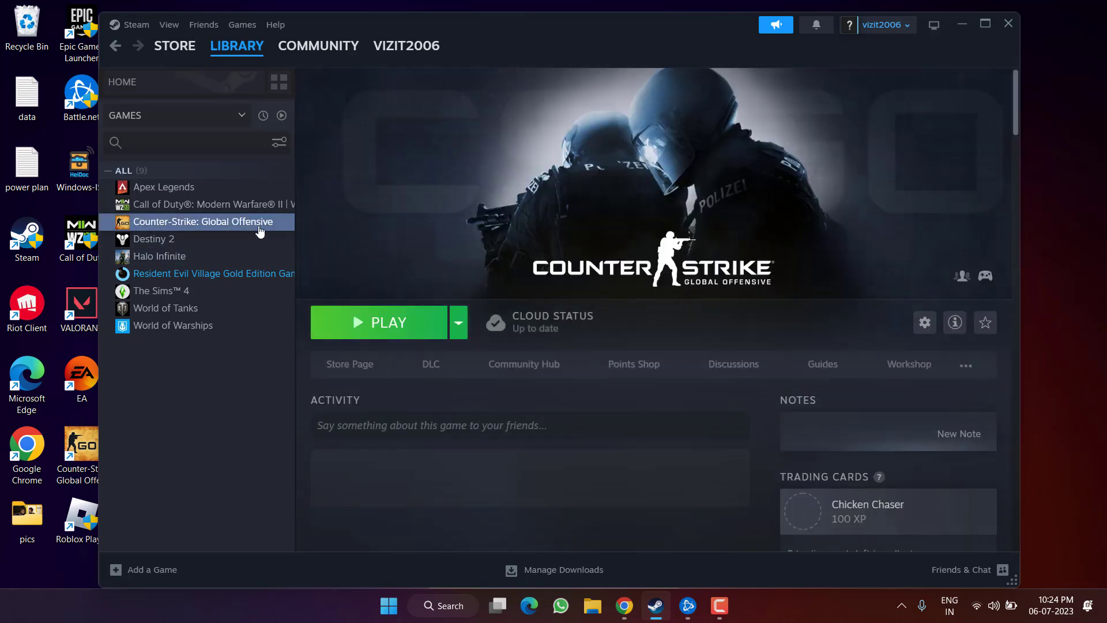
right_click(259, 231)
left_click(291, 334)
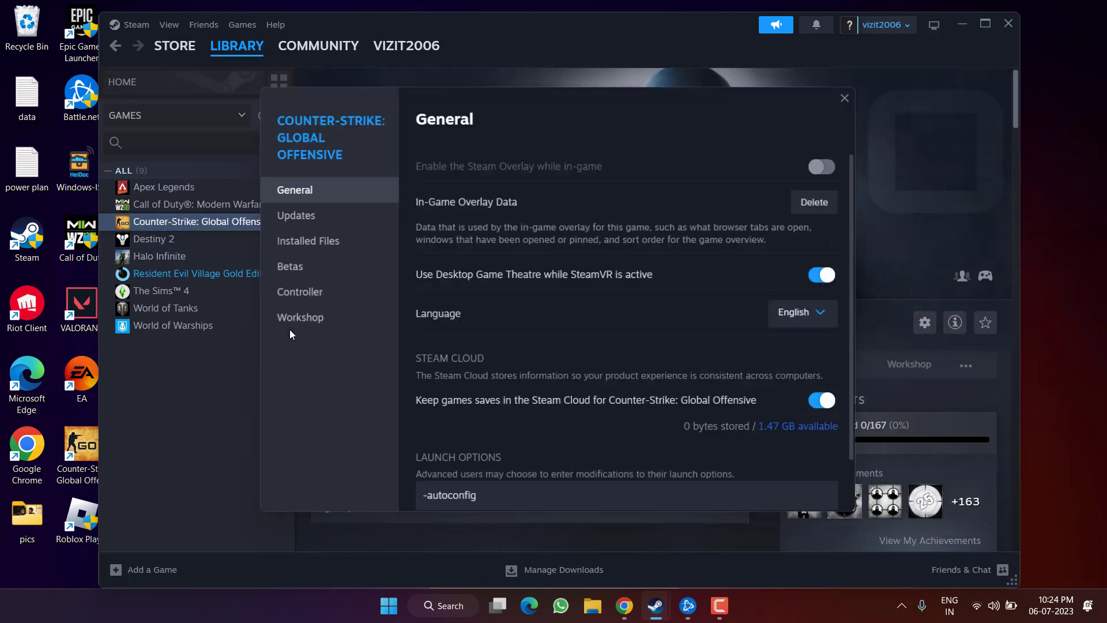
left_click(305, 247)
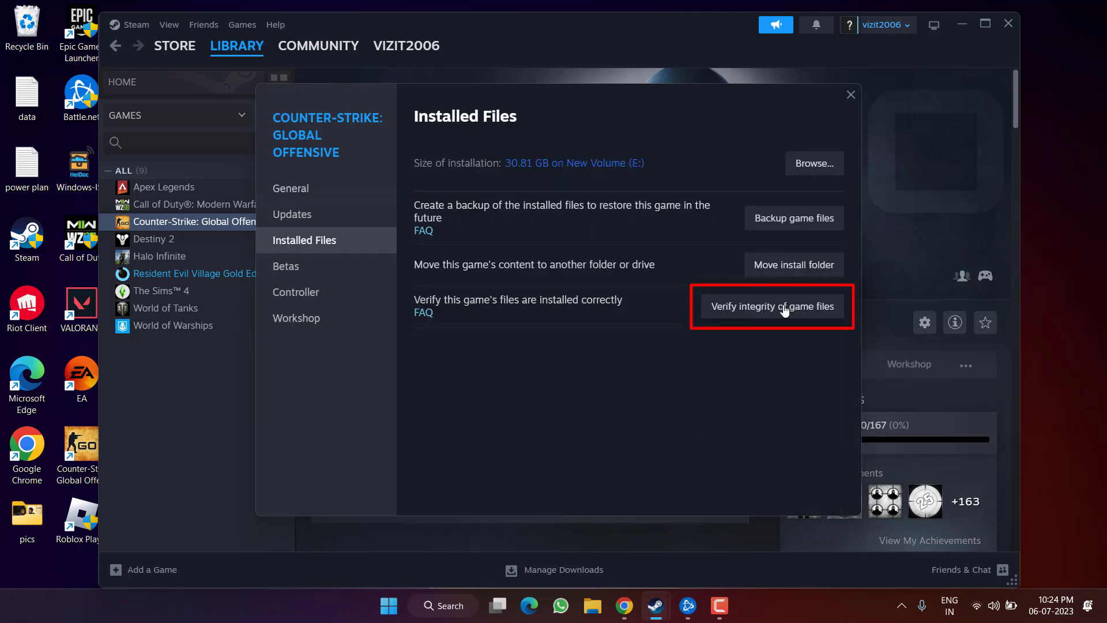
left_click(850, 93)
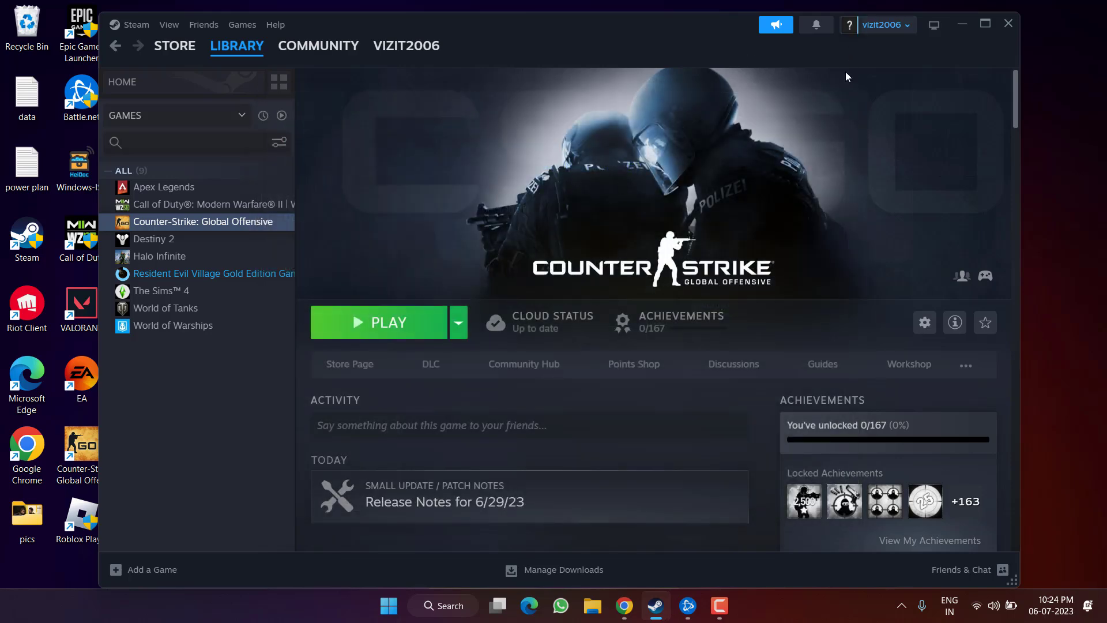
Close the Steam window and the Battle.net window.
left_click(1009, 23)
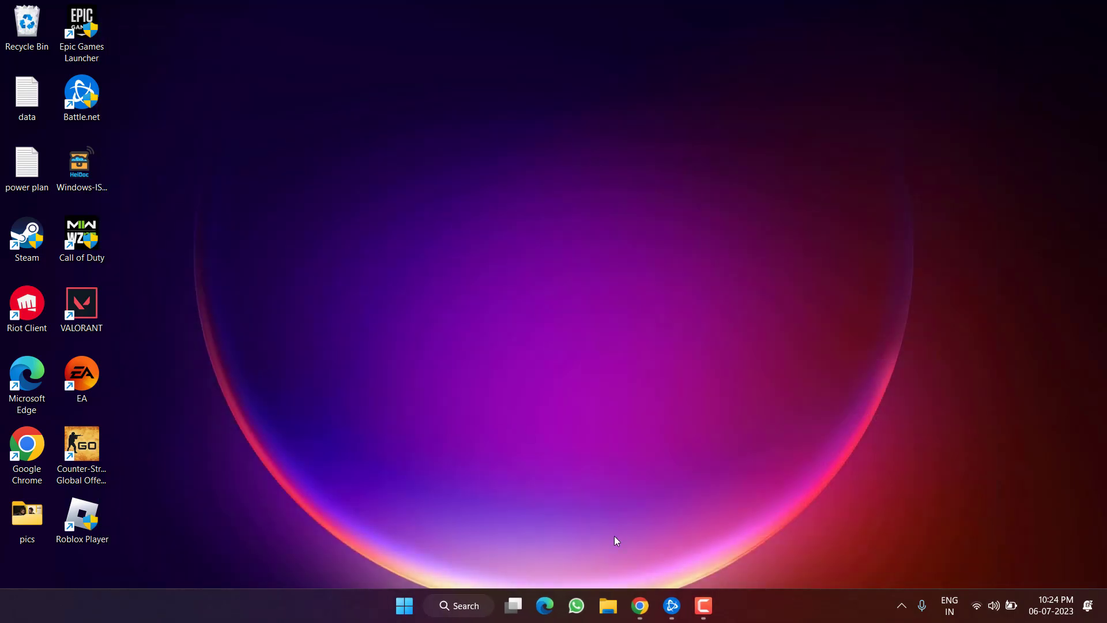
left_click(672, 606)
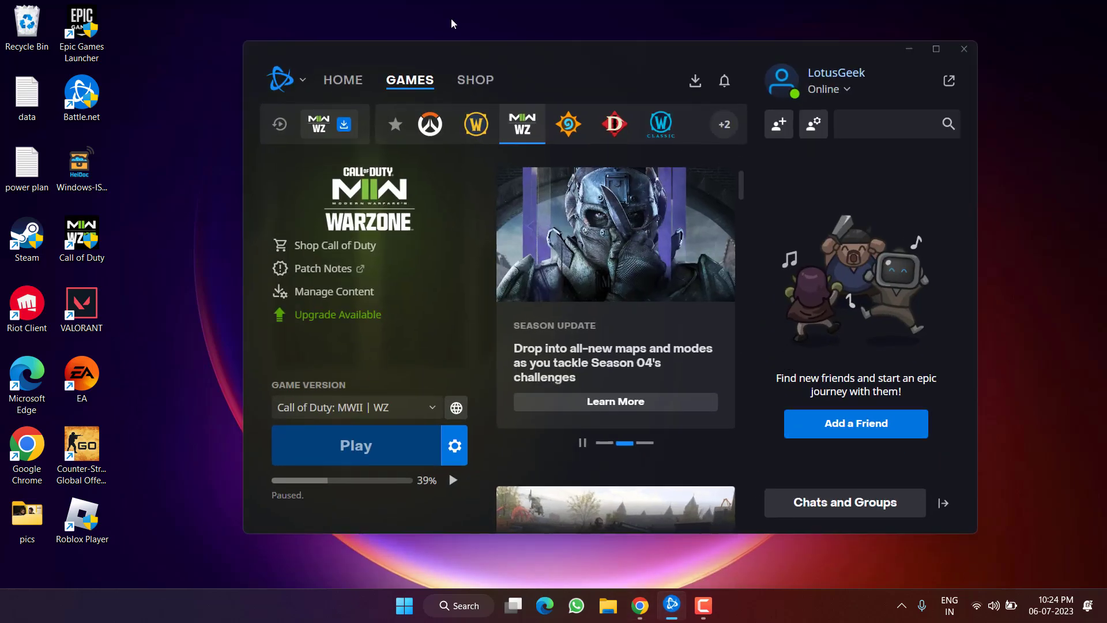
left_click(963, 49)
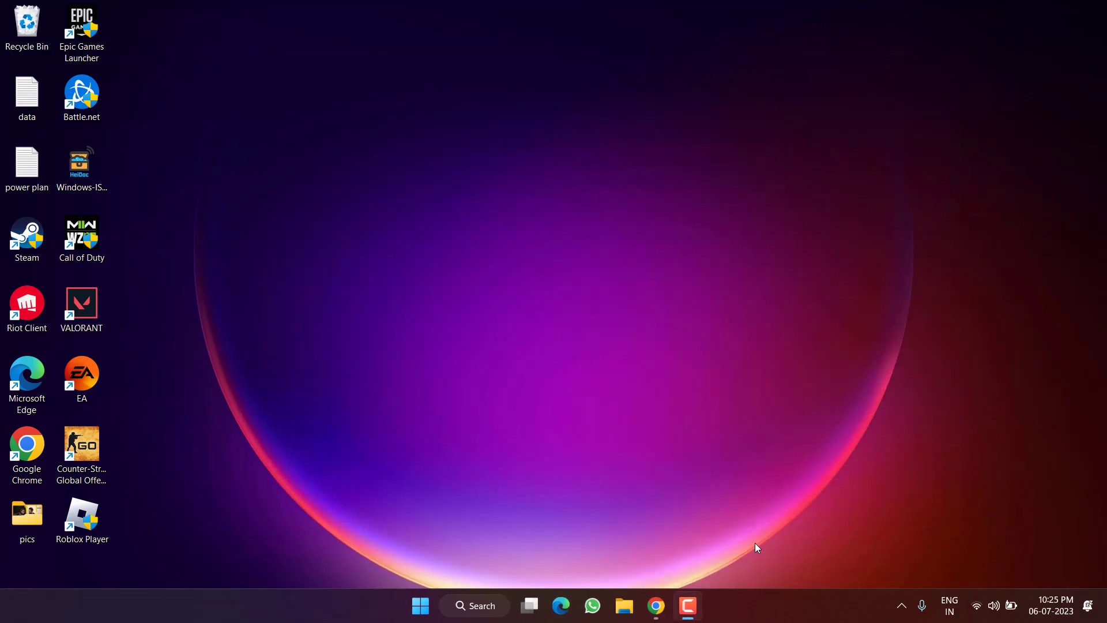
Exit Battle.net completely from its hidden system tray icon.
left_click(901, 606)
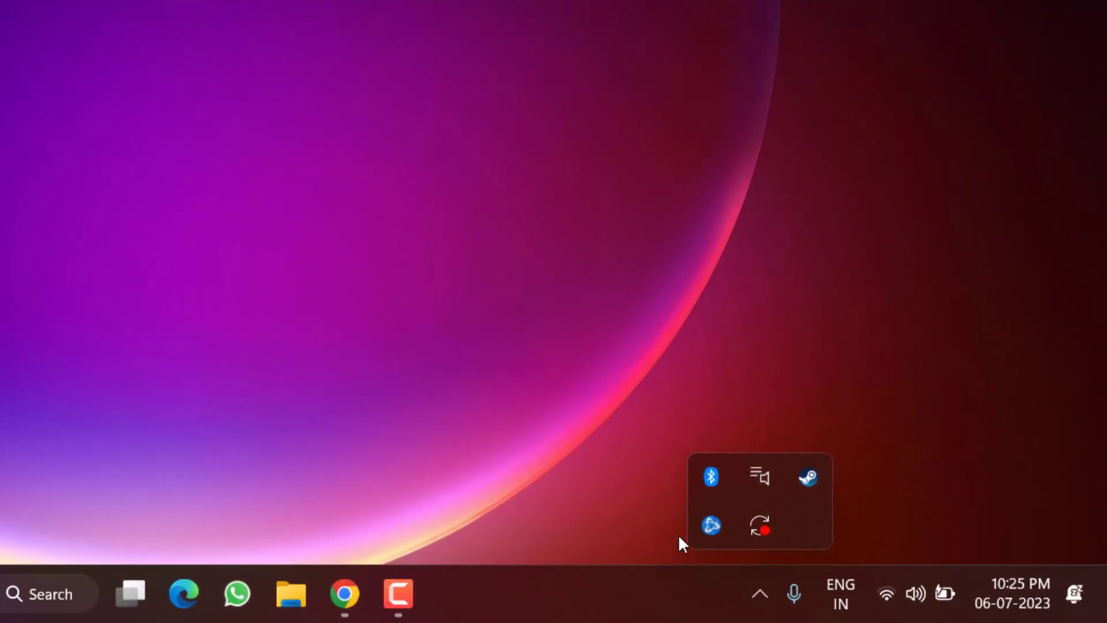
right_click(711, 524)
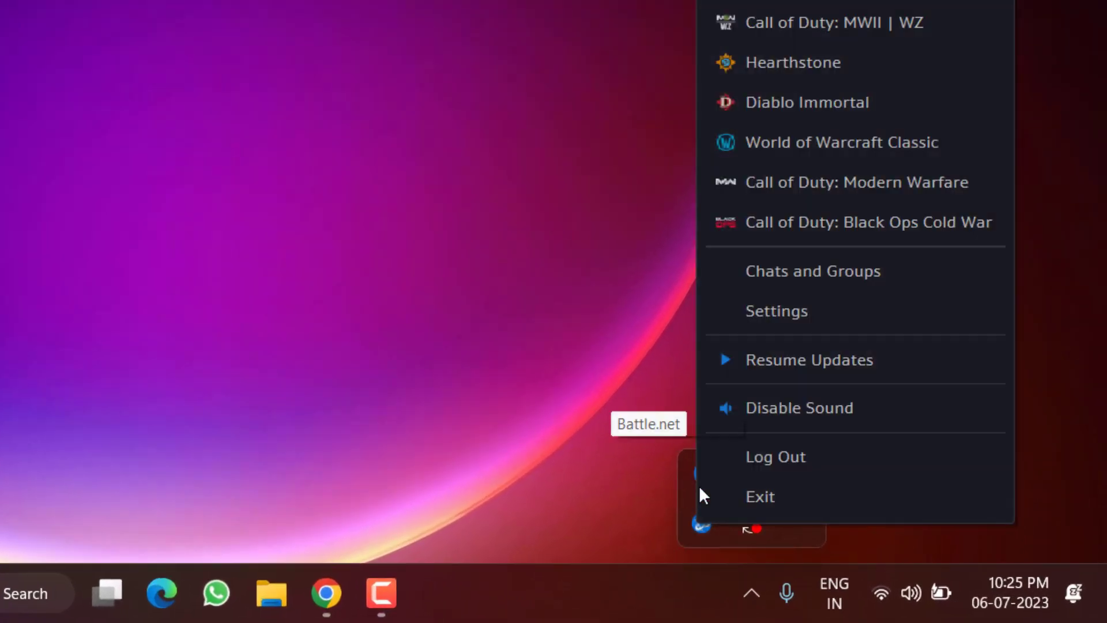
left_click(759, 497)
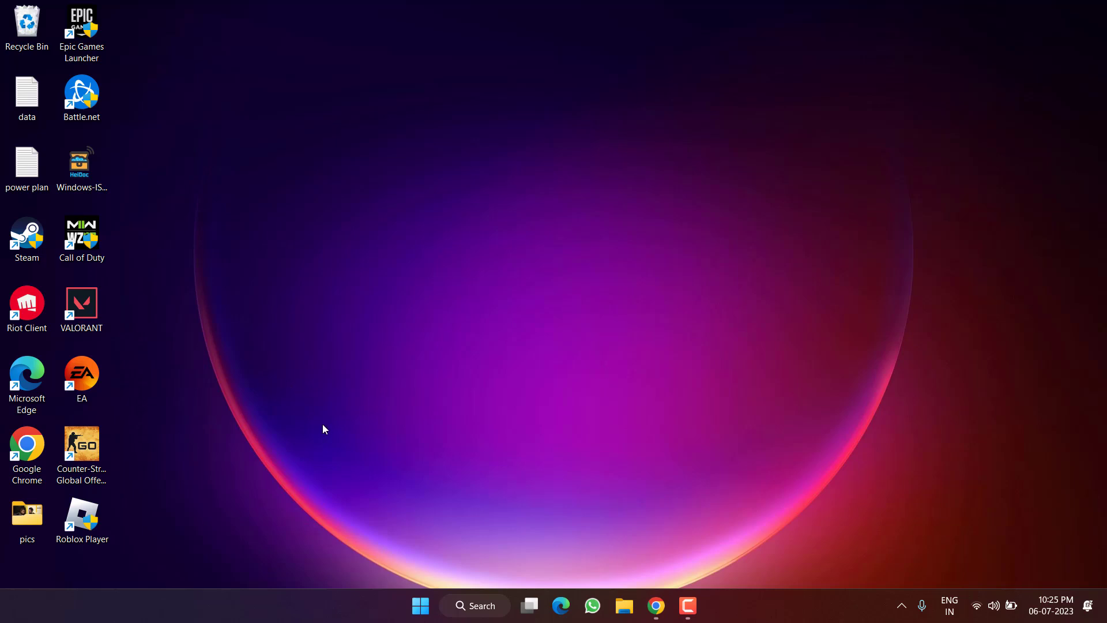
Launch Command Prompt as administrator from a Start search for cmd.
left_click(416, 609)
type("cmd")
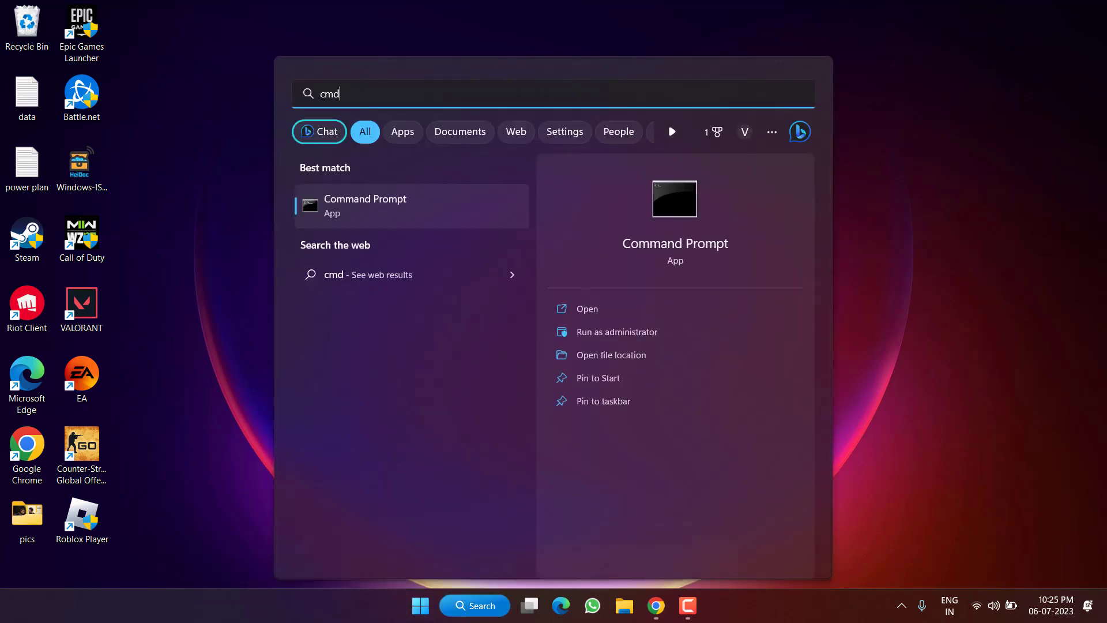
left_click(607, 333)
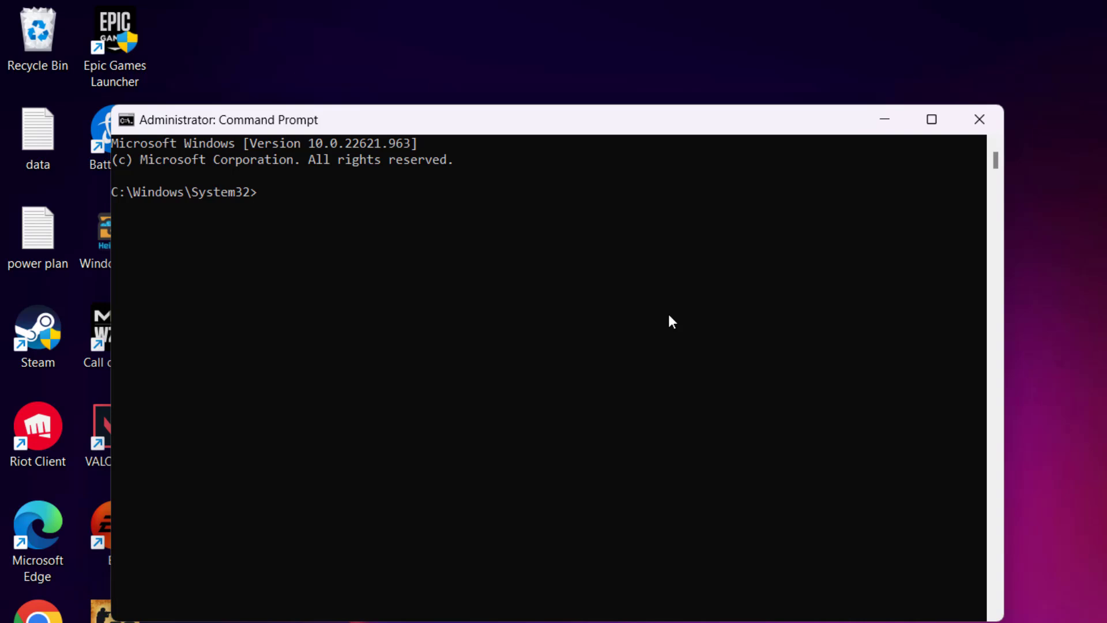
Release and renew the IP address with ipconfig /release and ipconfig /renew.
type("ipconfig /release")
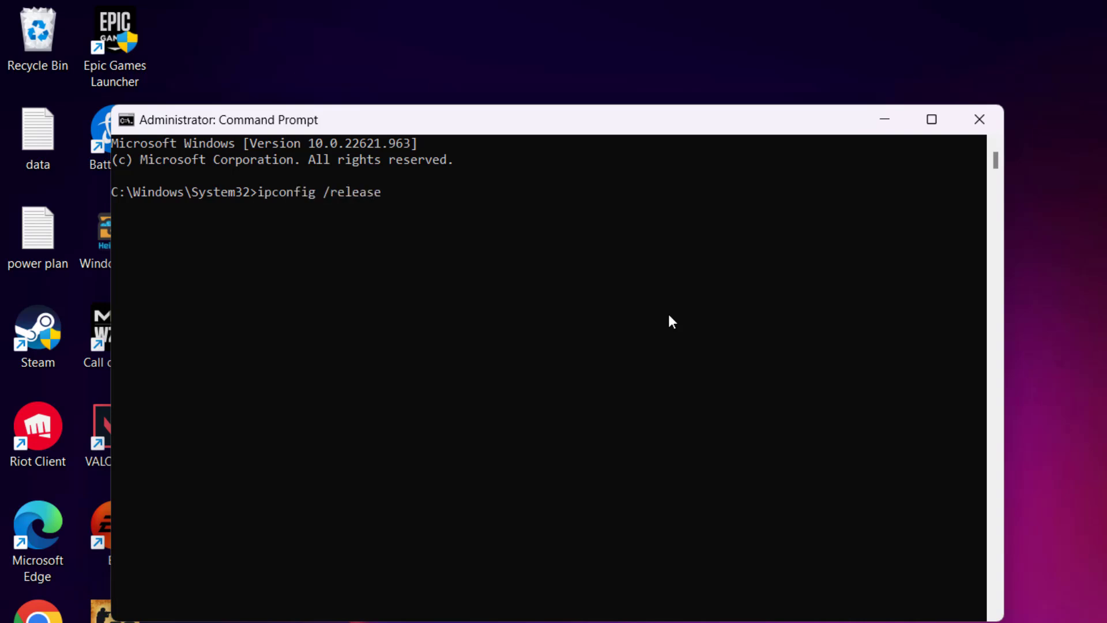
key("Return")
type("ipconfig")
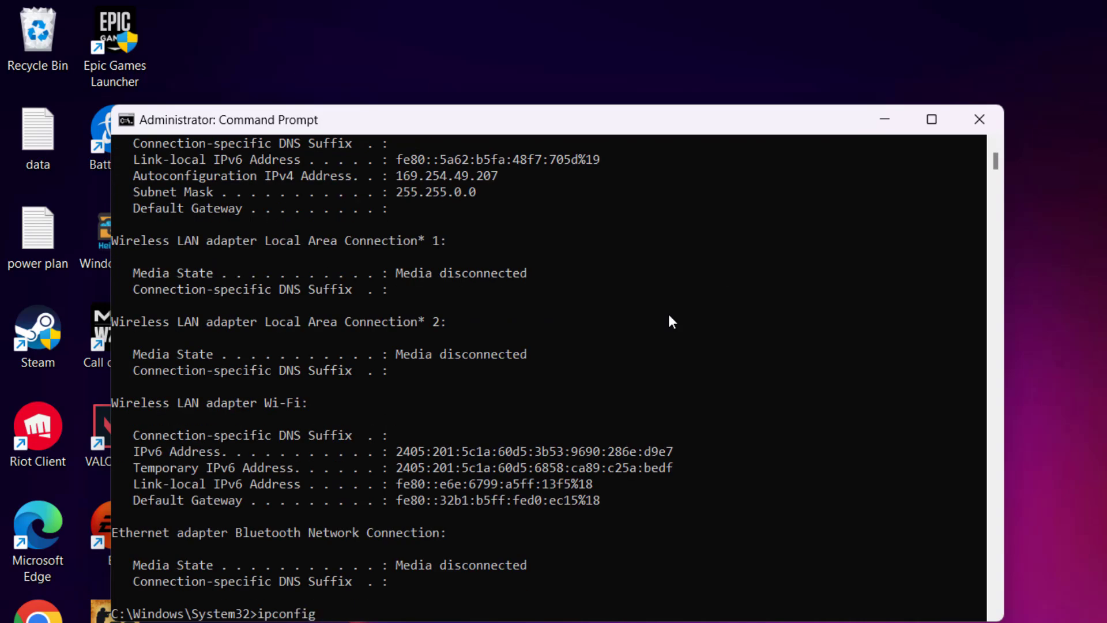
type(" /renew")
key("Return")
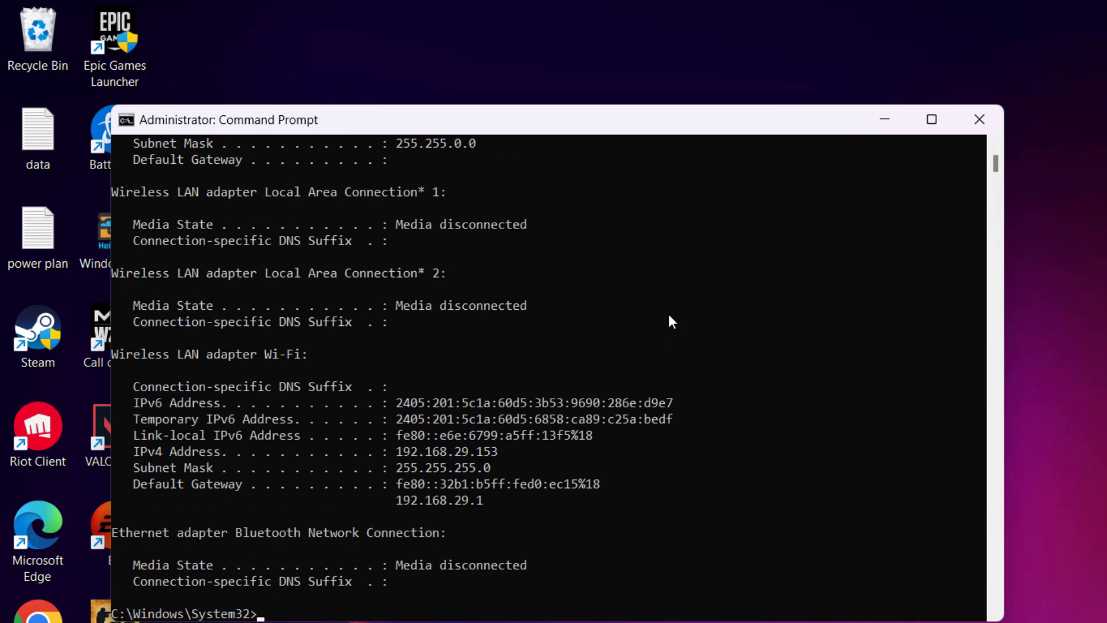
Flush the DNS resolver cache with ipconfig /flushdns and close Command Prompt.
type("ipconfig /flushdns")
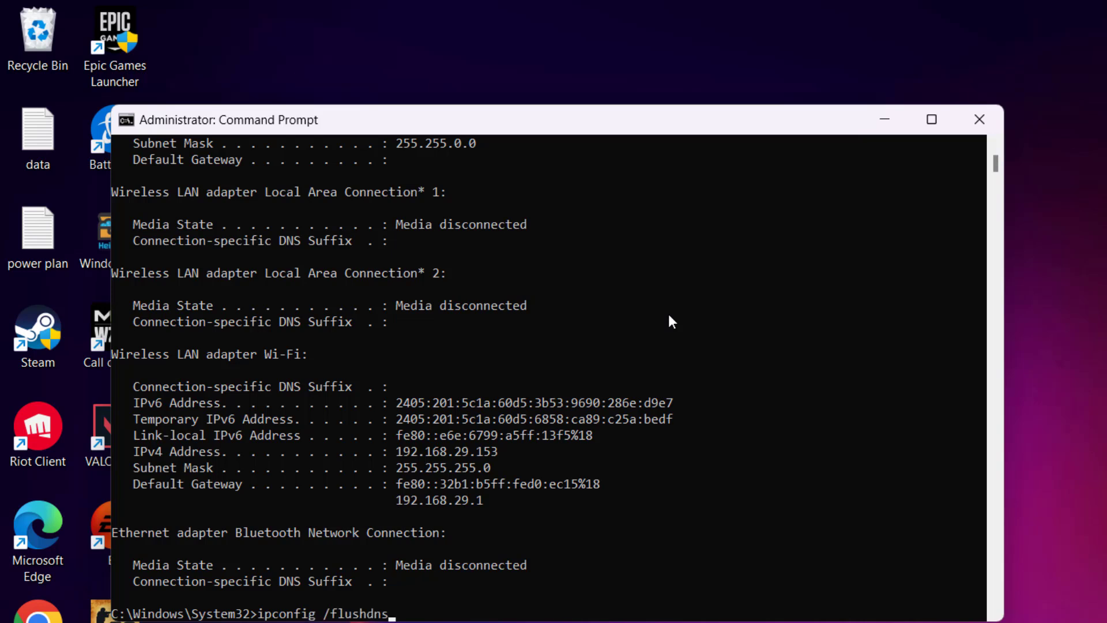
key("Return")
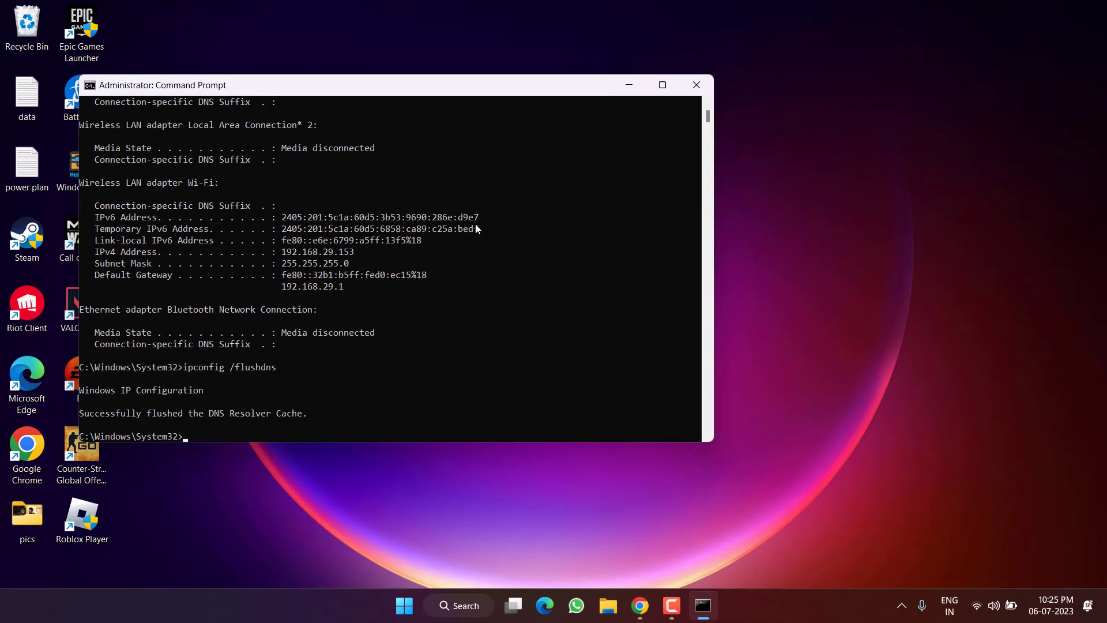
left_click(696, 86)
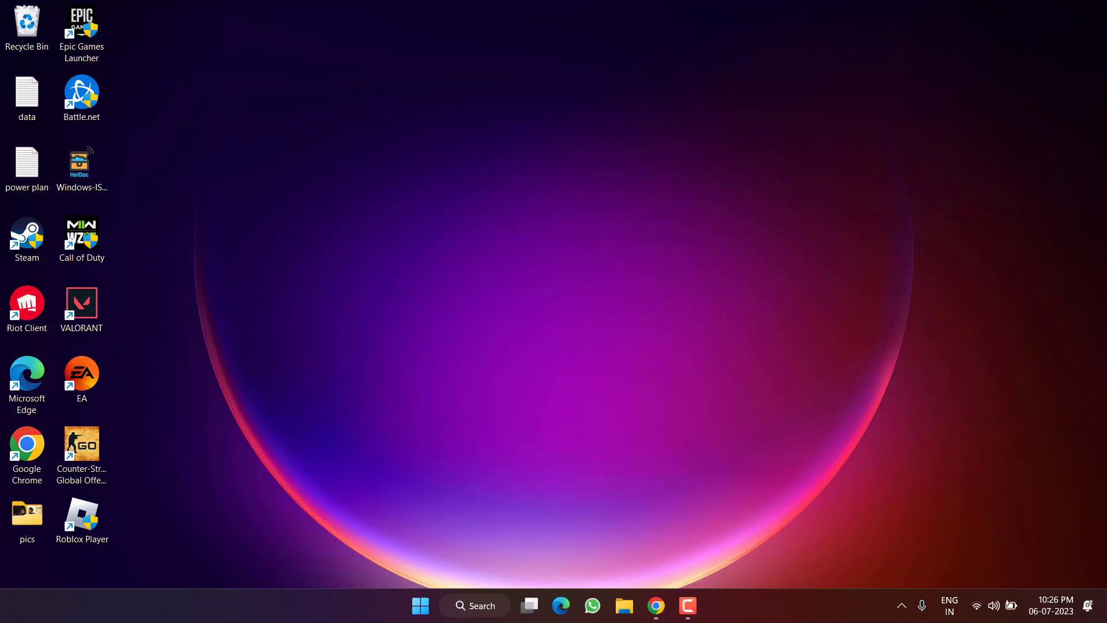
Open the Network Connections window by running ncpa.cpl from the Run box.
right_click(421, 606)
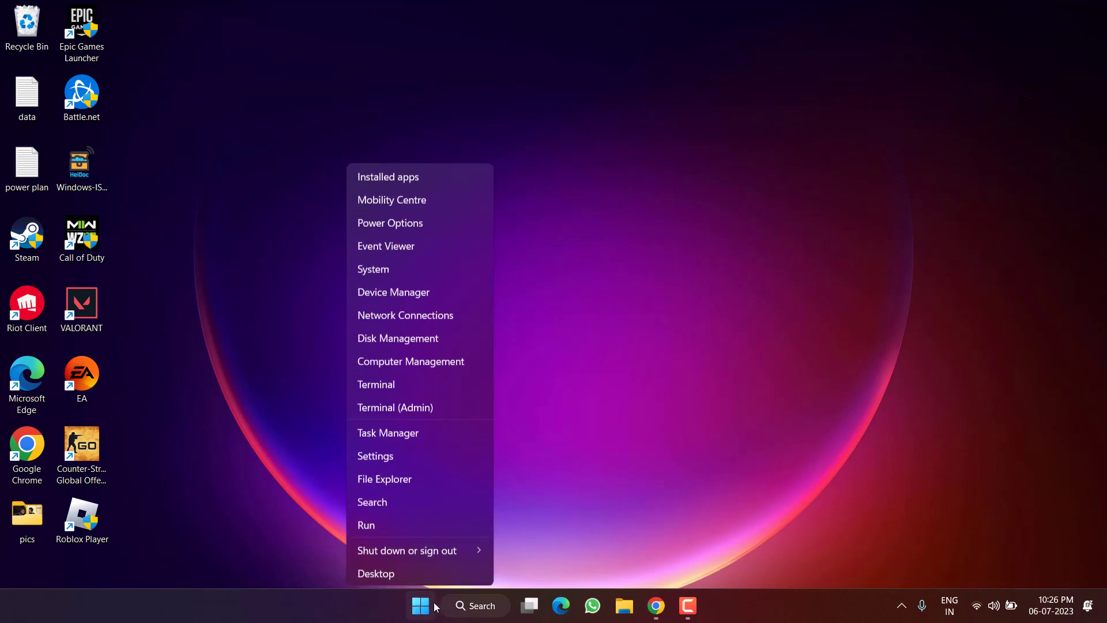
left_click(365, 524)
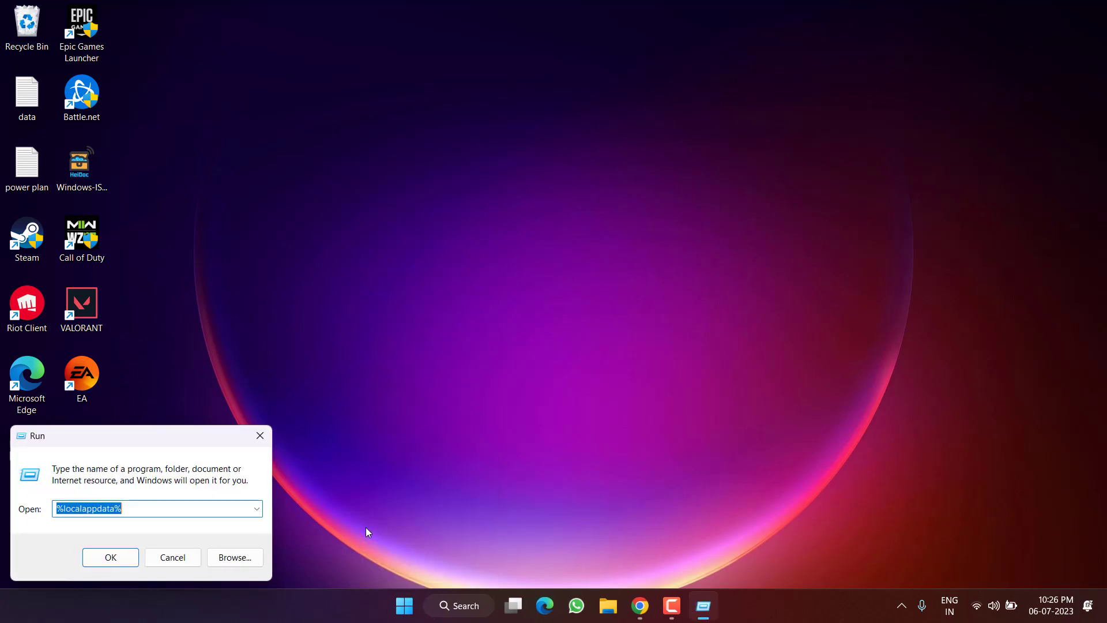
type("ncpa")
key("Down")
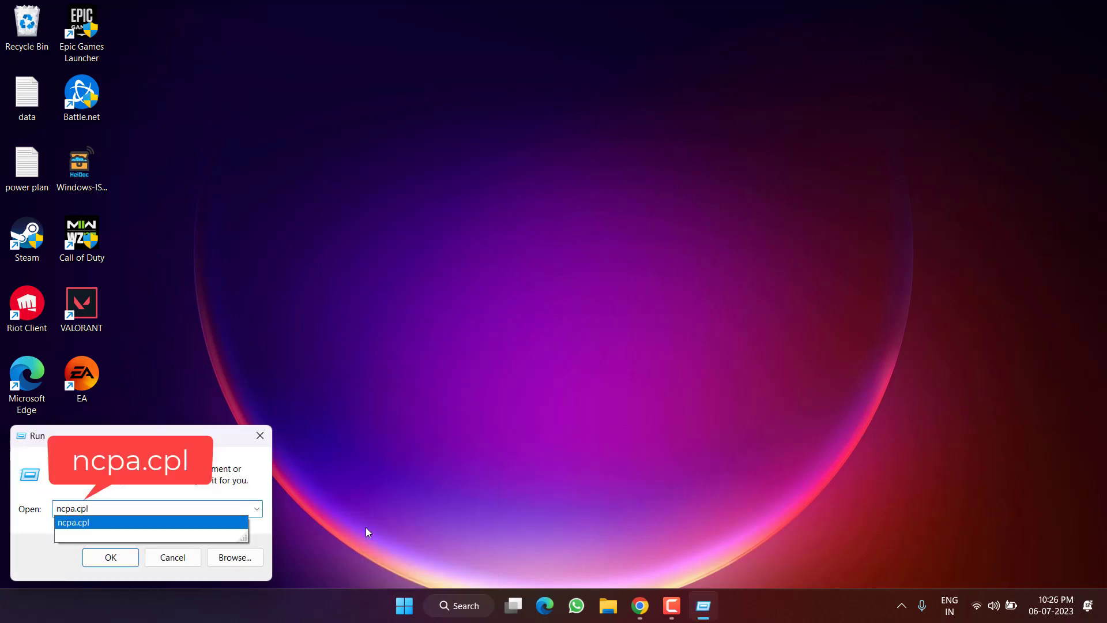
key("Return")
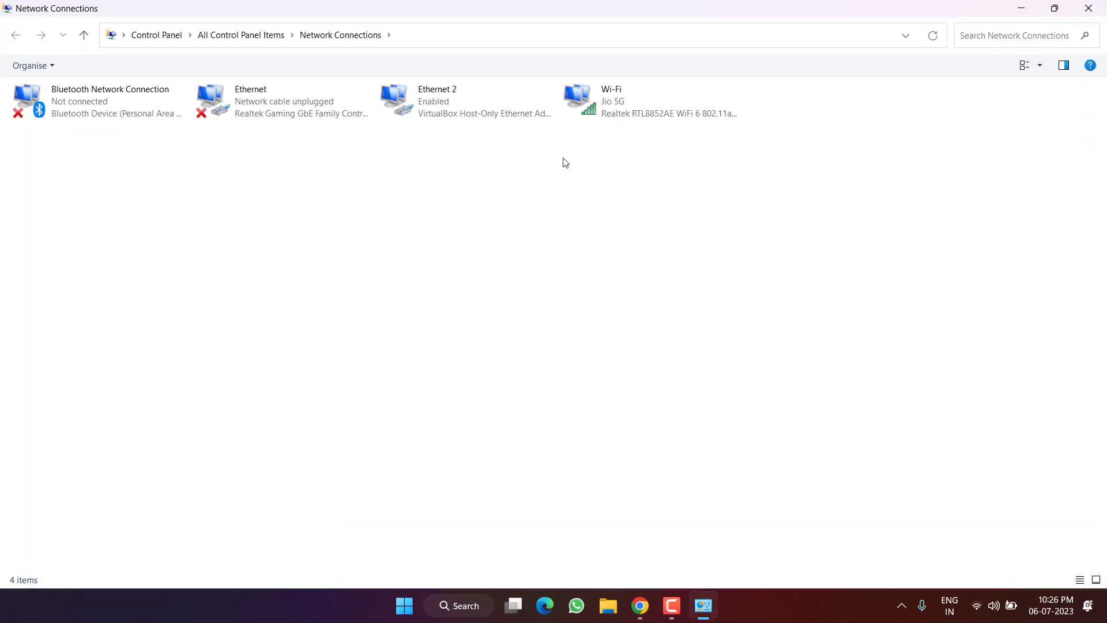
Uncheck Internet Protocol Version 6 (TCP/IPv6) in the Wi-Fi adapter's properties.
right_click(608, 104)
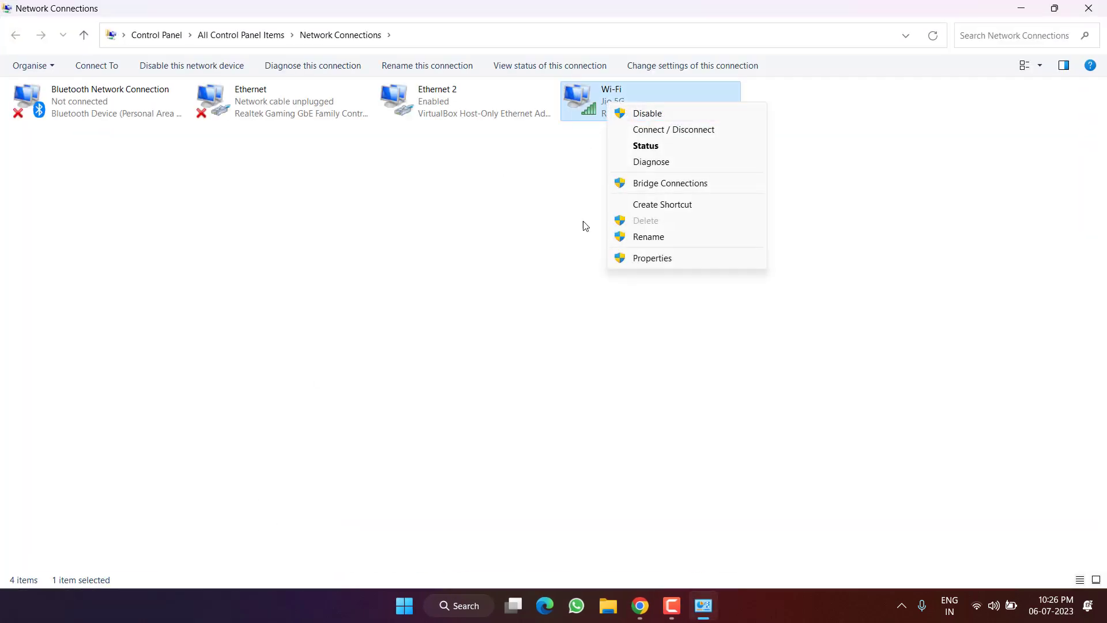
left_click(647, 260)
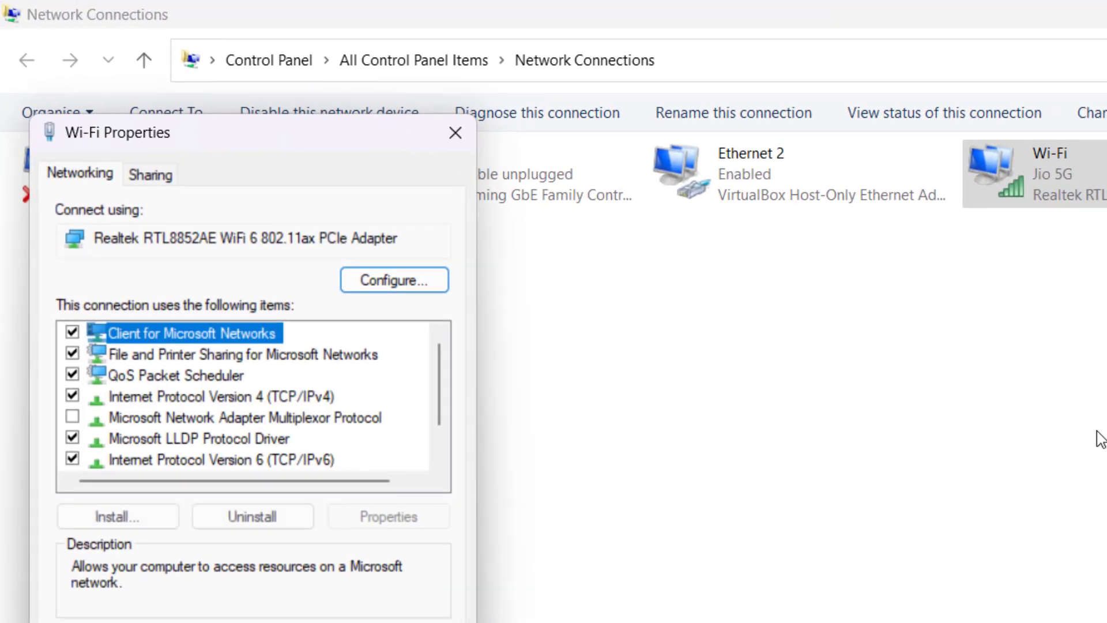
scroll(193, 240, "down", 1)
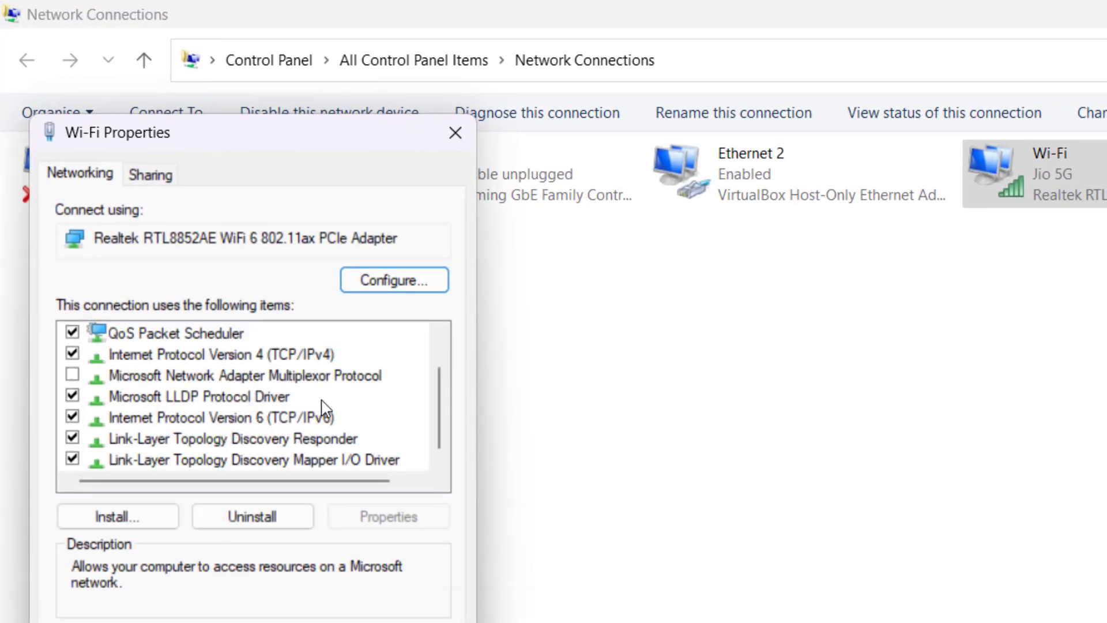
left_click(321, 418)
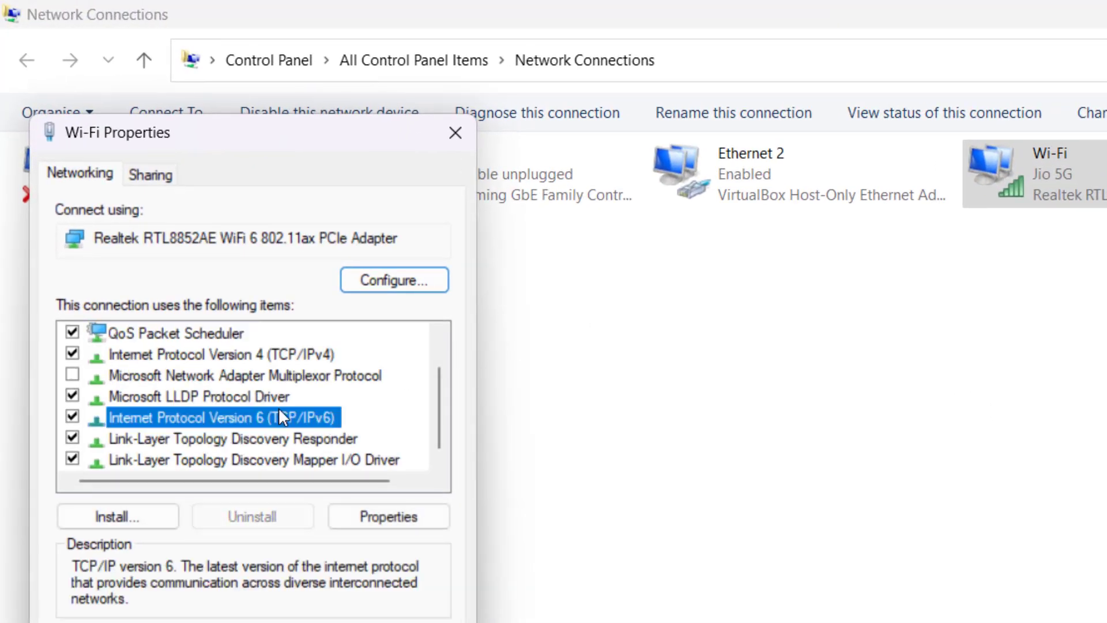
left_click(72, 417)
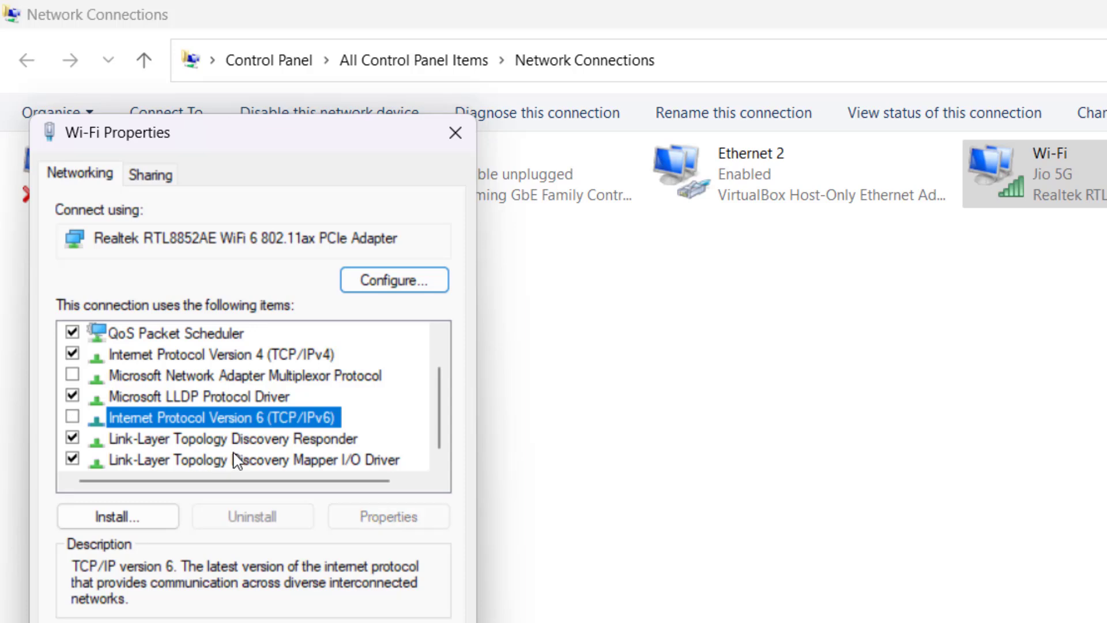
scroll(233, 451, "up", 1)
left_click(294, 397)
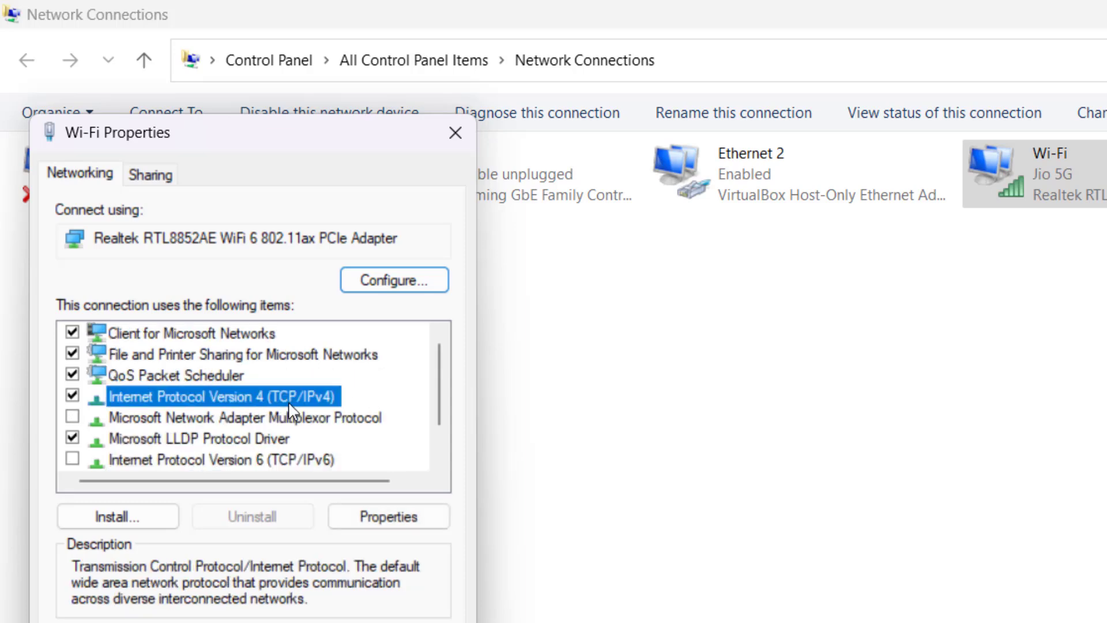
Give Wi-Fi IPv4 a preferred DNS of 8.8.8.8 and an alternate of 8.8.4.4, then close properties.
left_click(386, 522)
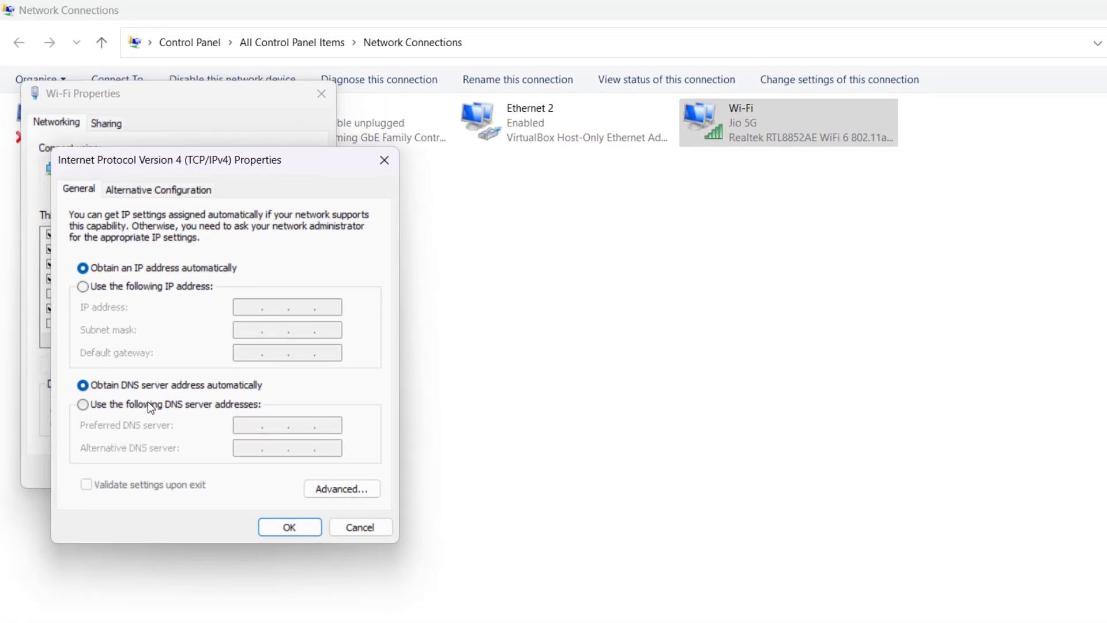
left_click(137, 405)
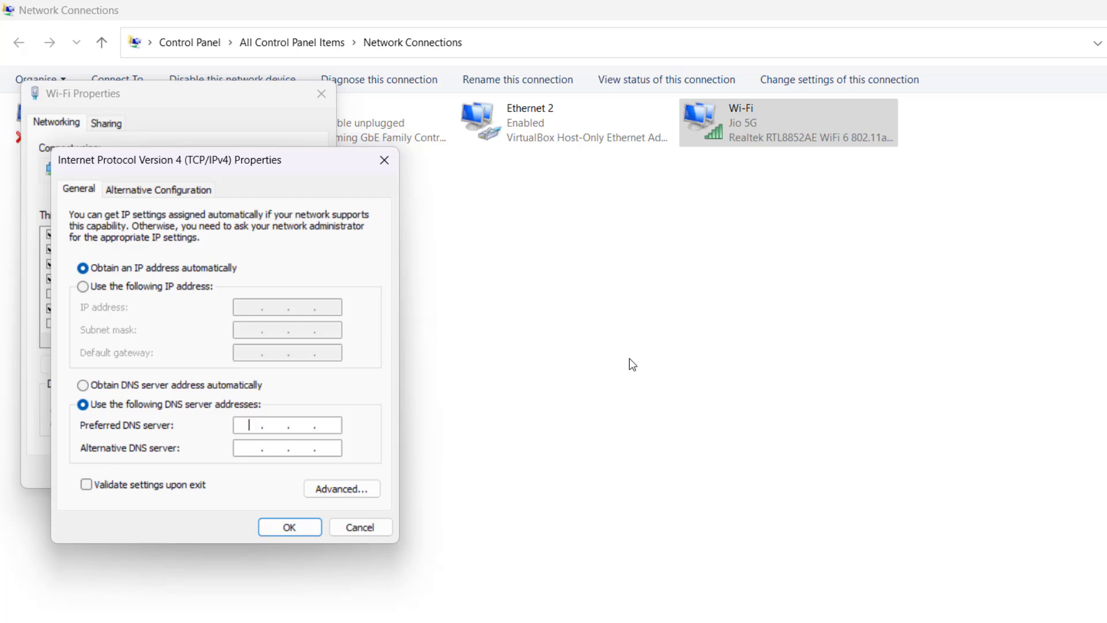
type("8.8.8.8")
key("Tab")
type("8.8.4.4")
left_click(265, 535)
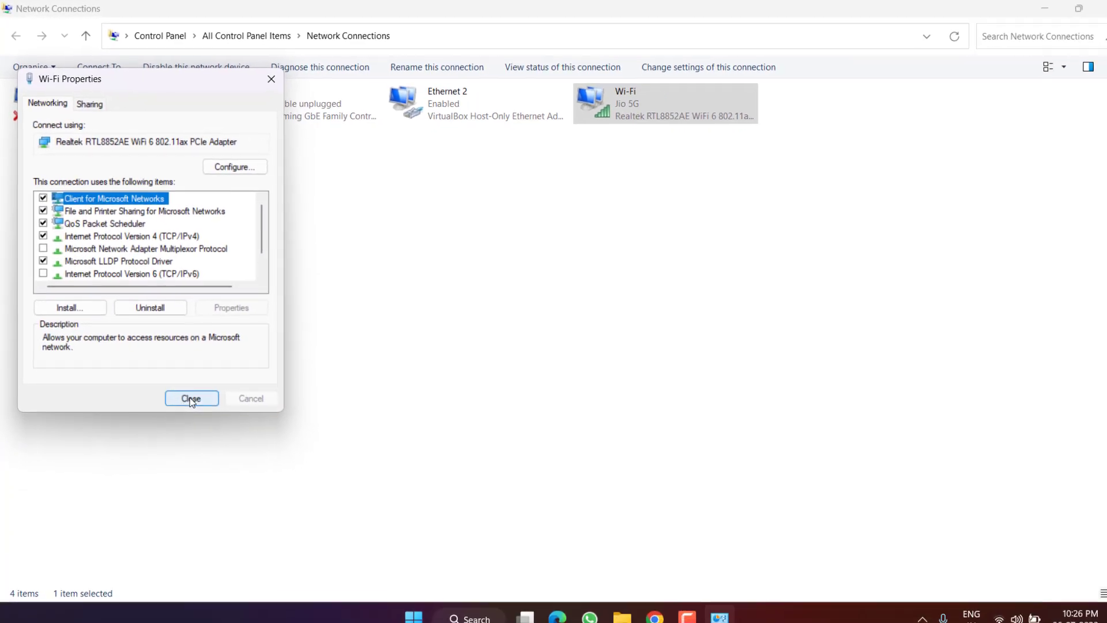
left_click(188, 389)
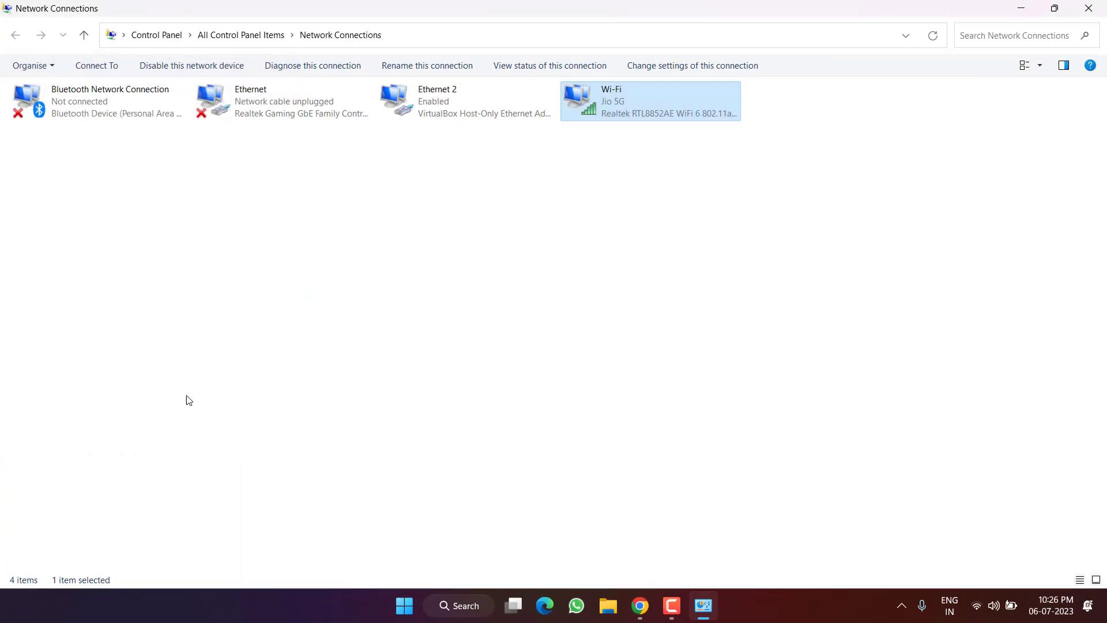
Close the Network Connections window.
left_click(1088, 8)
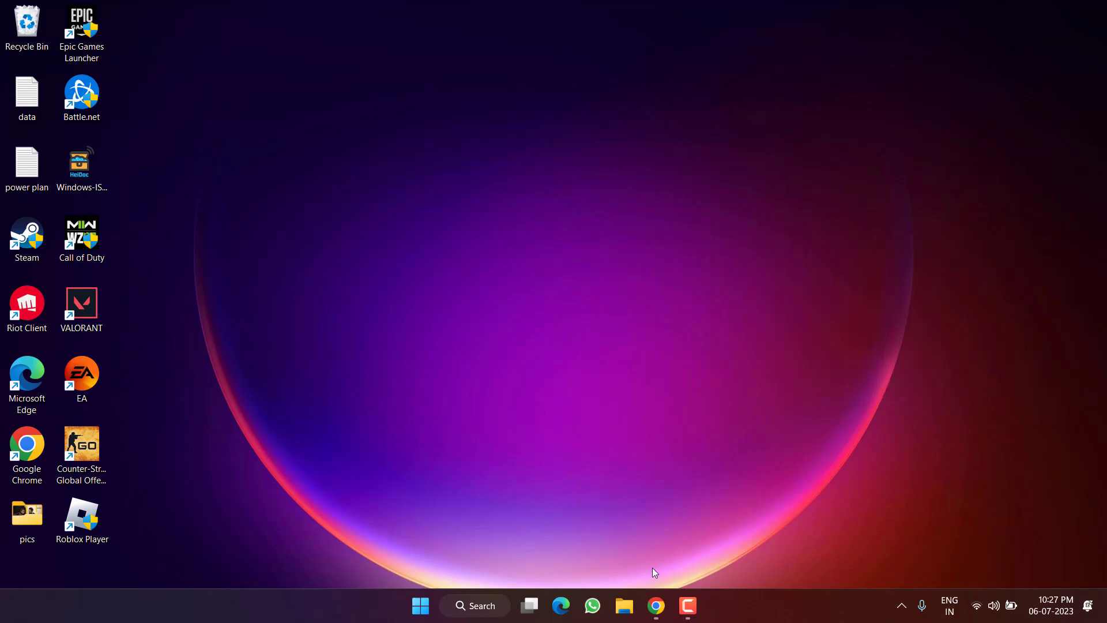
Bring Chrome back and scroll the Activision status page to confirm Modern Warfare II servers are online.
left_click(656, 605)
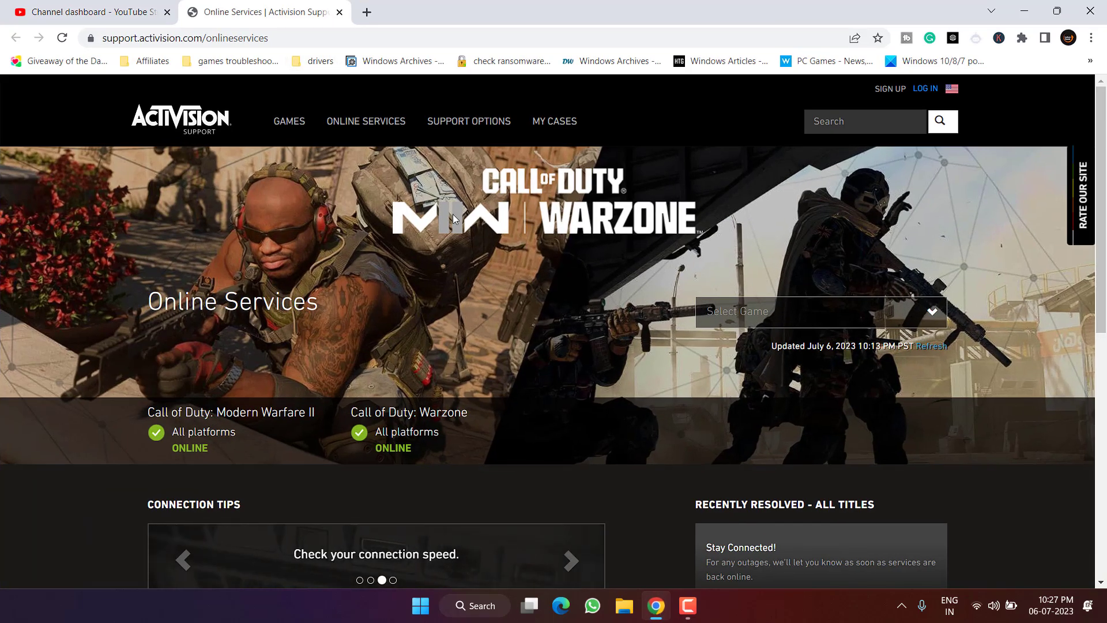
scroll(415, 265, "down", 1)
scroll(414, 264, "down", 6)
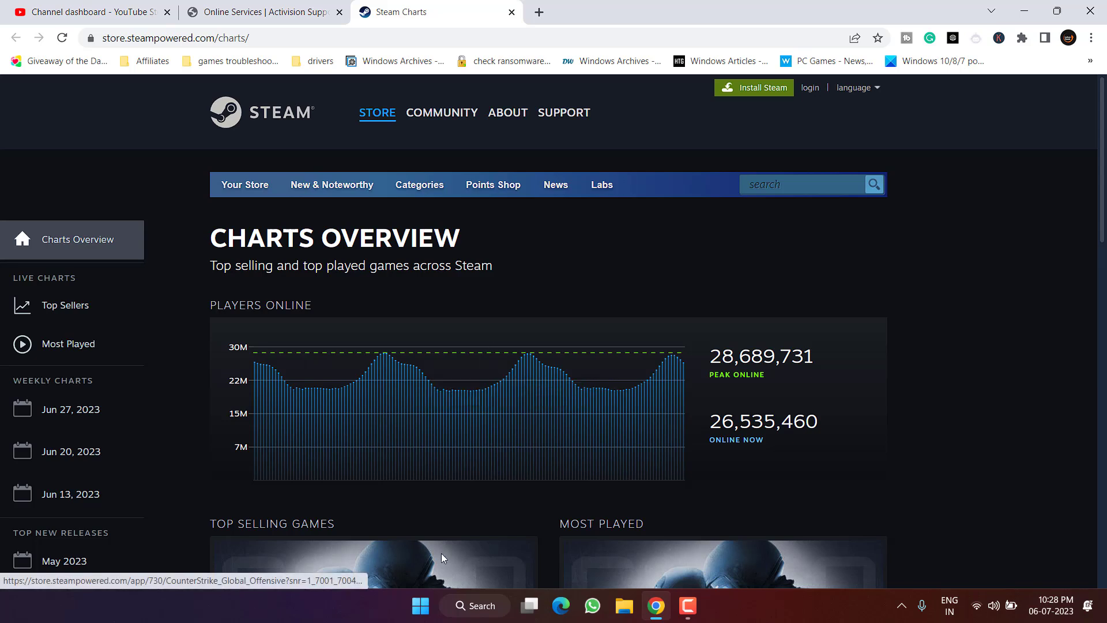
Minimize Chrome to show the desktop.
left_click(1025, 12)
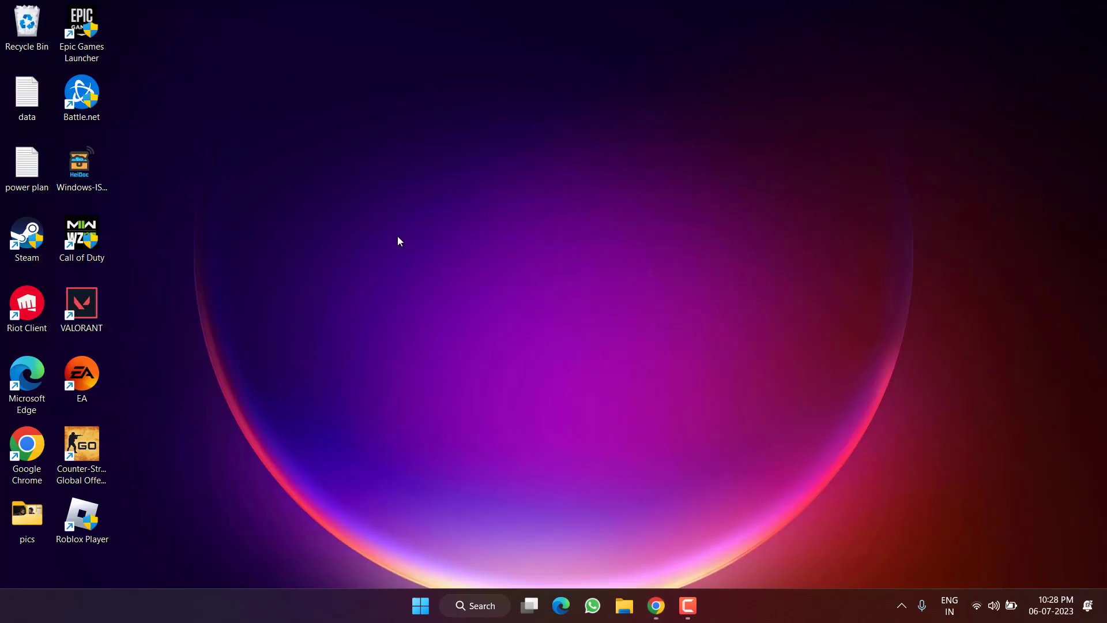